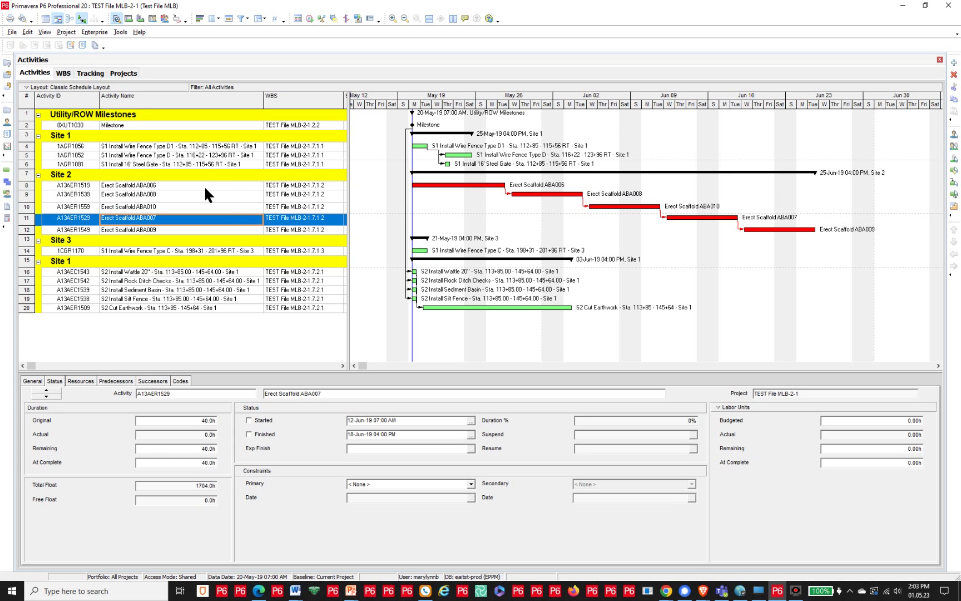
# - Renumber the activities in rows 8–12 by replacing their first character with CB, giving CB13AER IDs
pyautogui.click(86, 186)
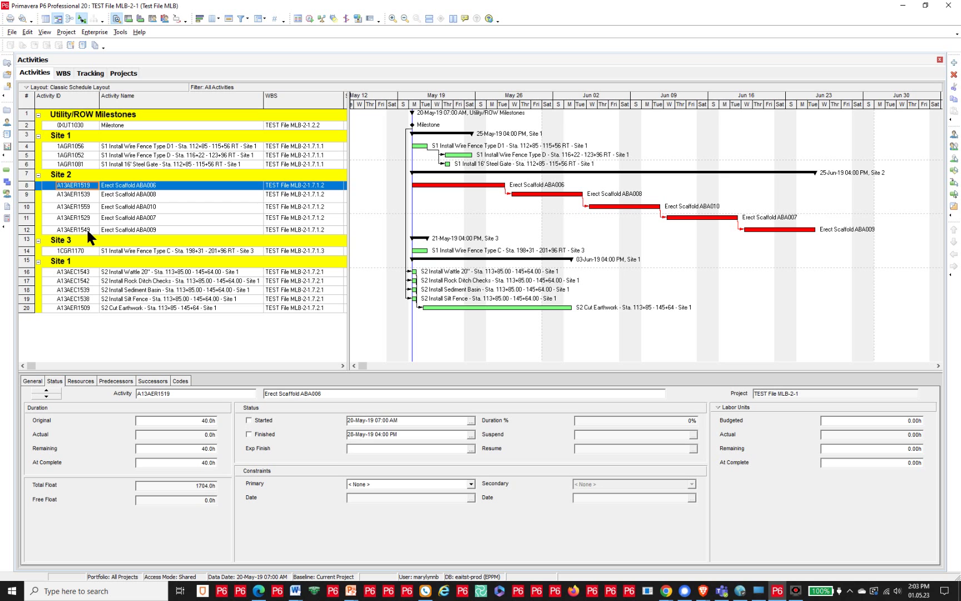
pyautogui.keyDown('shift'); pyautogui.click(86, 228); pyautogui.keyUp('shift')
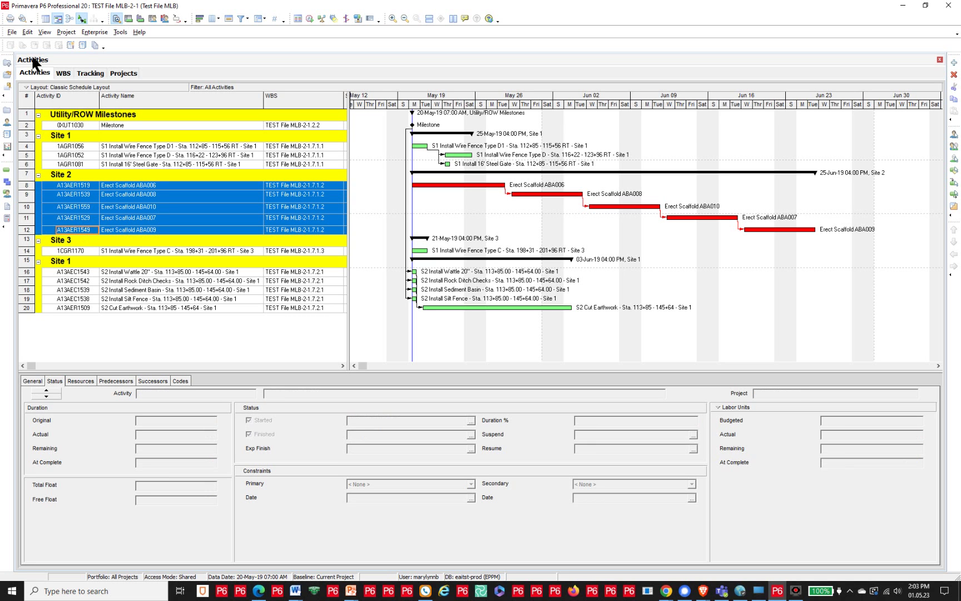
pyautogui.click(26, 32)
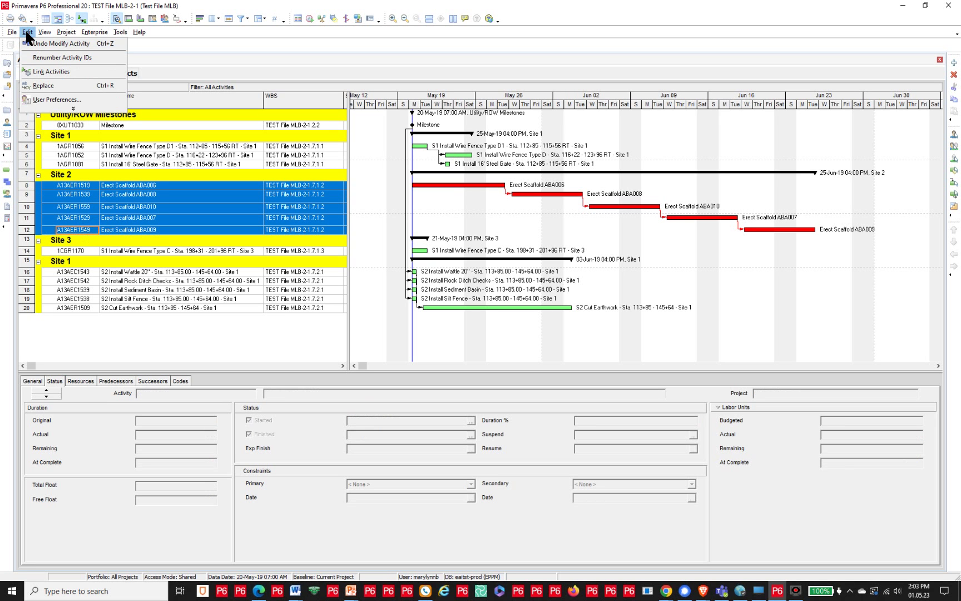
pyautogui.click(55, 57)
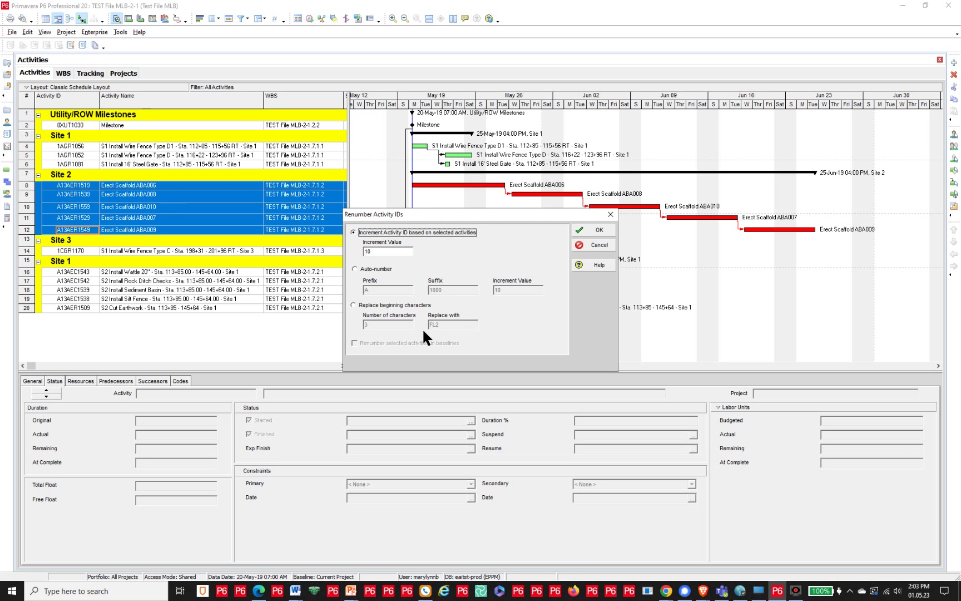
pyautogui.click(354, 305)
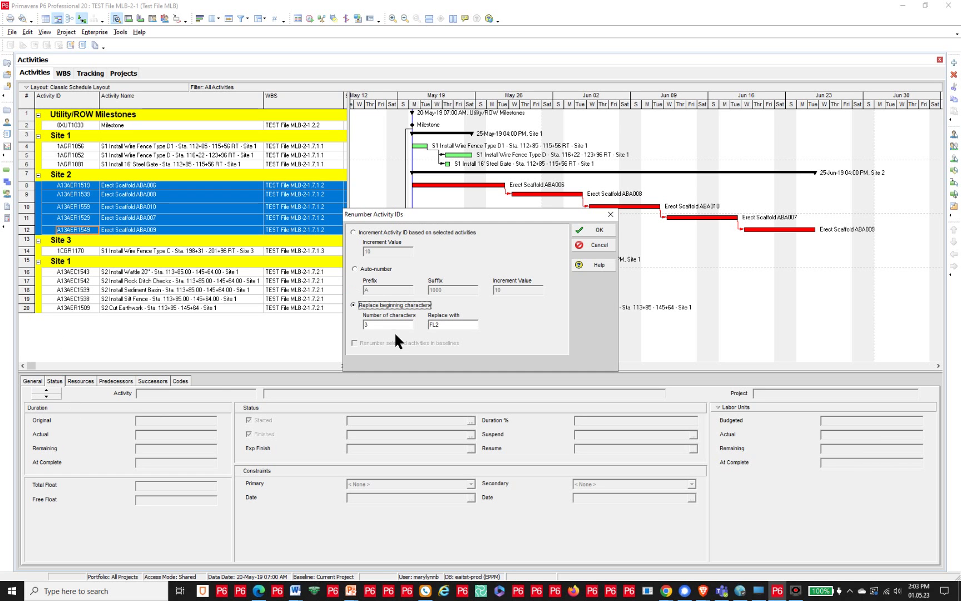
pyautogui.moveTo(389, 327); pyautogui.dragTo(360, 323)
pyautogui.press('Tab')
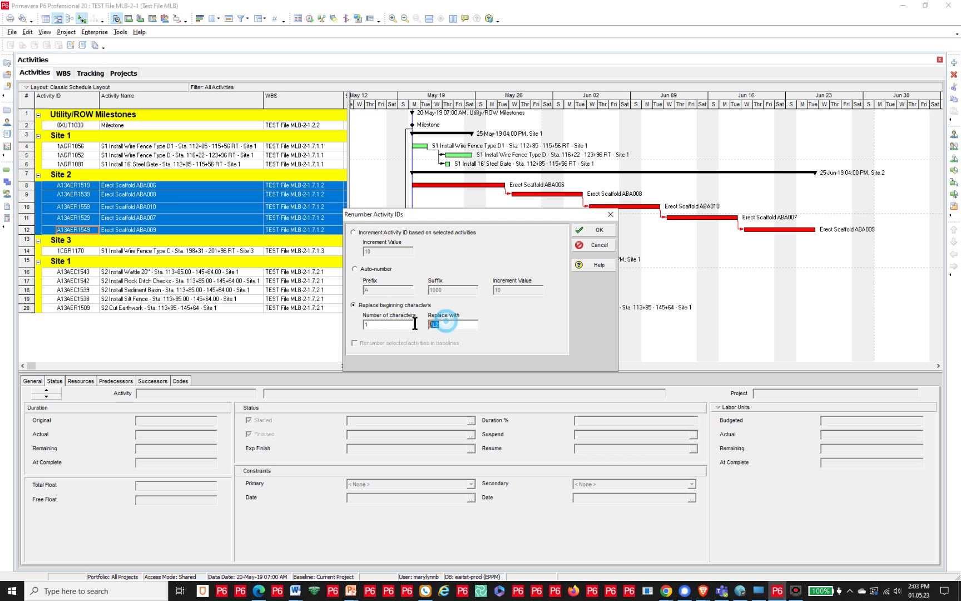
pyautogui.write('CB')
pyautogui.click(593, 228)
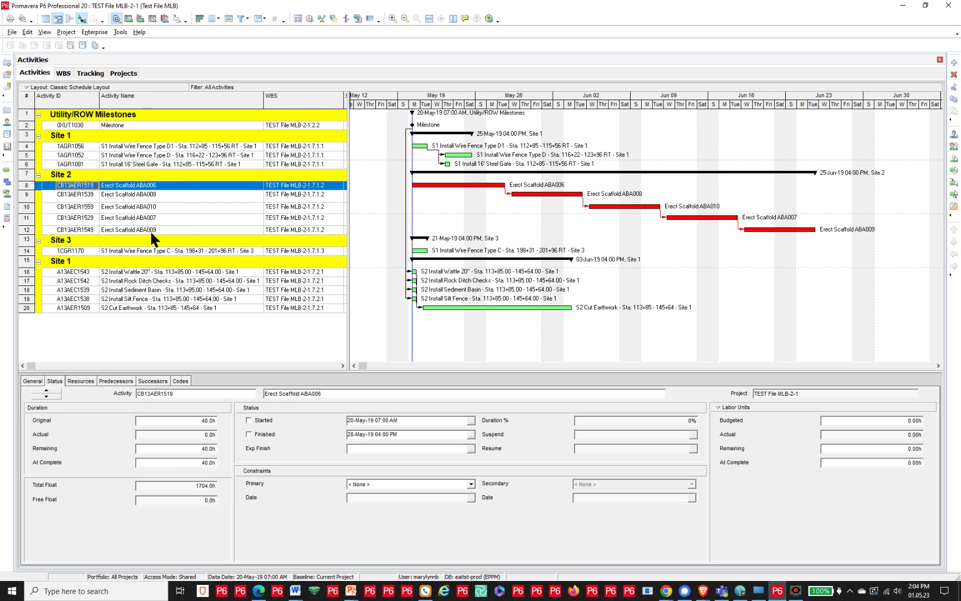
pyautogui.keyDown('shift'); pyautogui.click(151, 227); pyautogui.keyUp('shift')
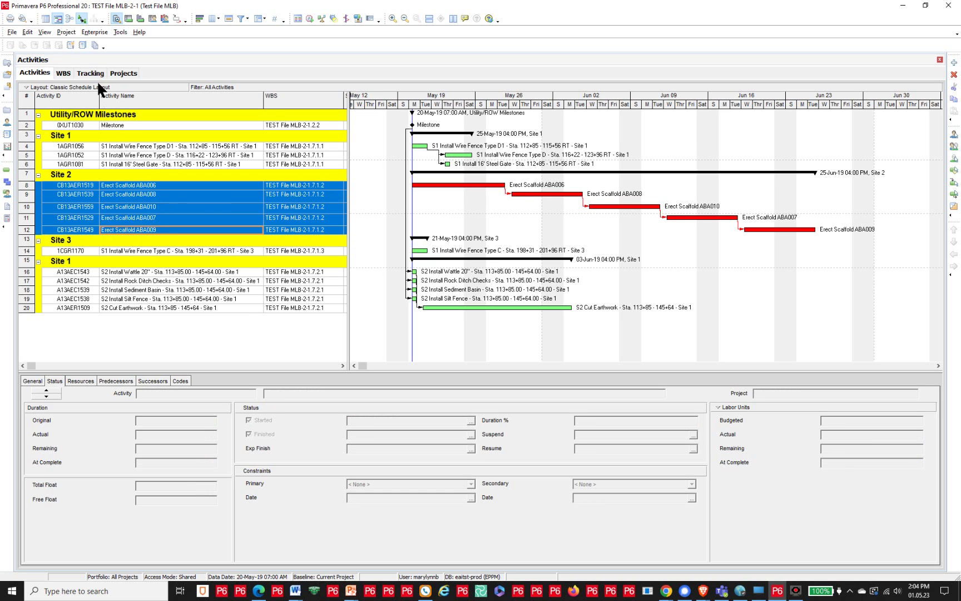
# - Find and replace ABA with ABB in the five selected Erect Scaffold activity names
pyautogui.click(27, 34)
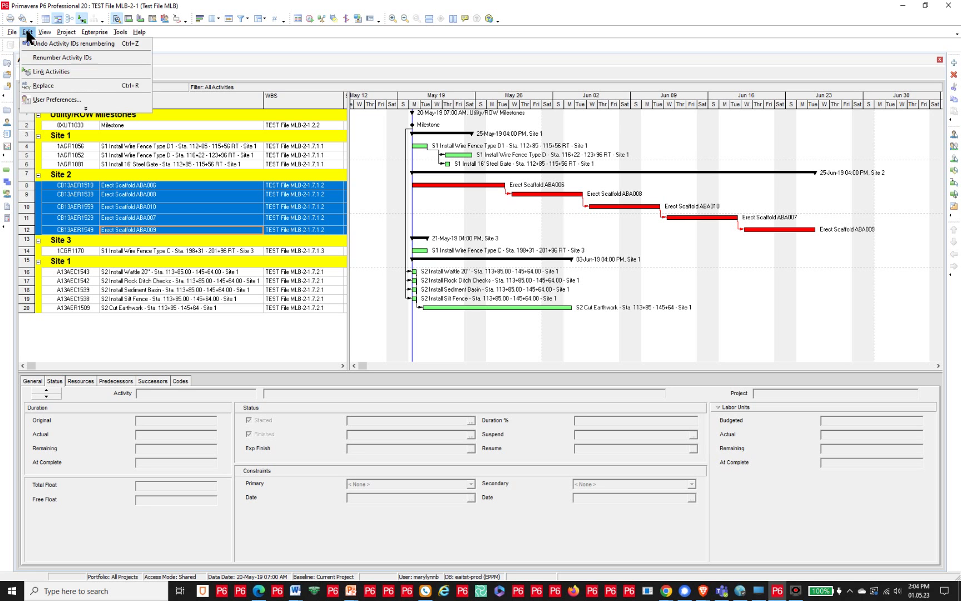
pyautogui.click(38, 87)
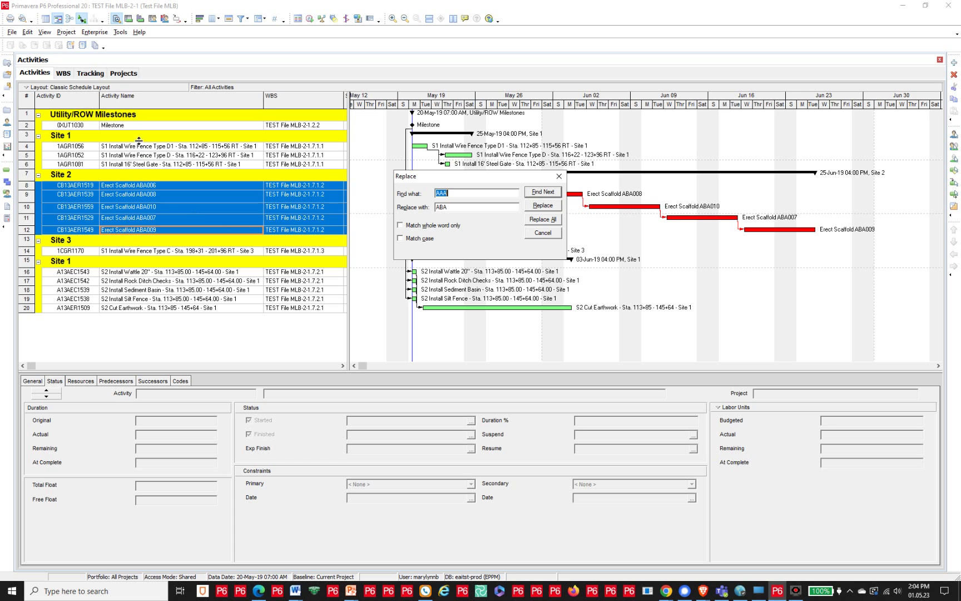
pyautogui.click(440, 192)
pyautogui.doubleClick(440, 192)
pyautogui.write('ABA')
pyautogui.press('Tab')
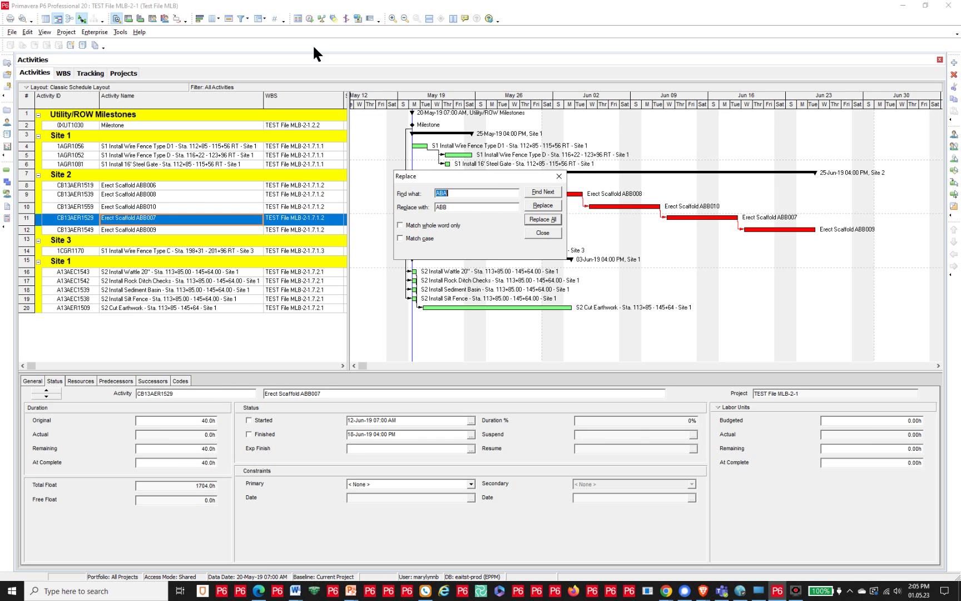
pyautogui.click(559, 176)
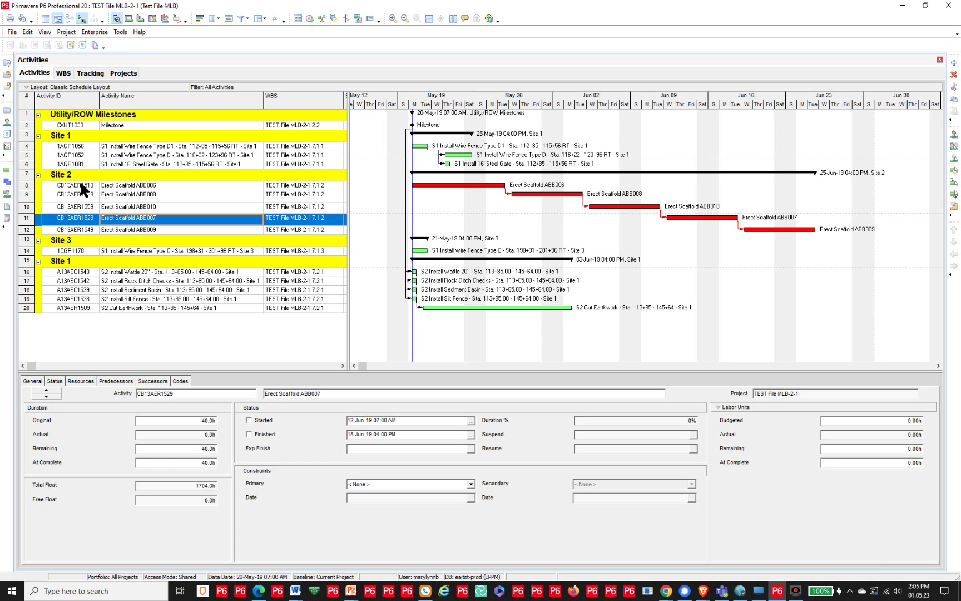
# - Assign Erect Scaffold ABB006 to WBS TEST File MLB-2-1.7.2.2 (Site 2)
pyautogui.click(327, 185)
pyautogui.click(341, 184)
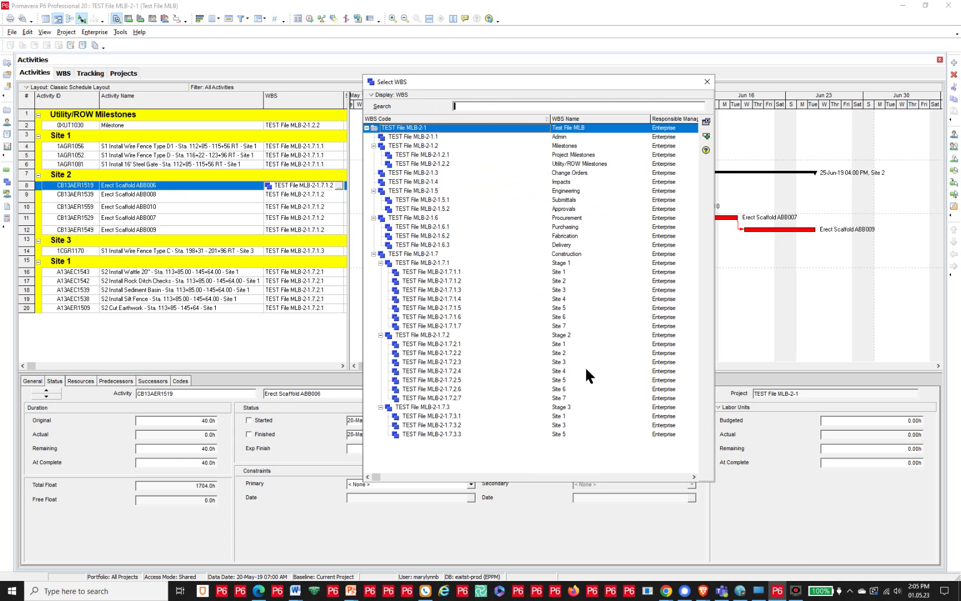
pyautogui.click(570, 354)
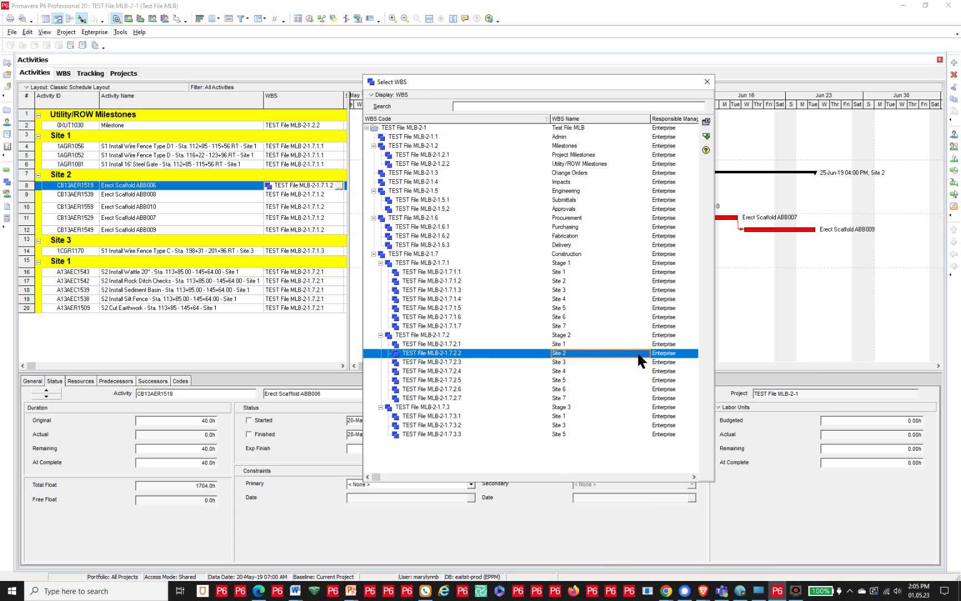
pyautogui.click(707, 135)
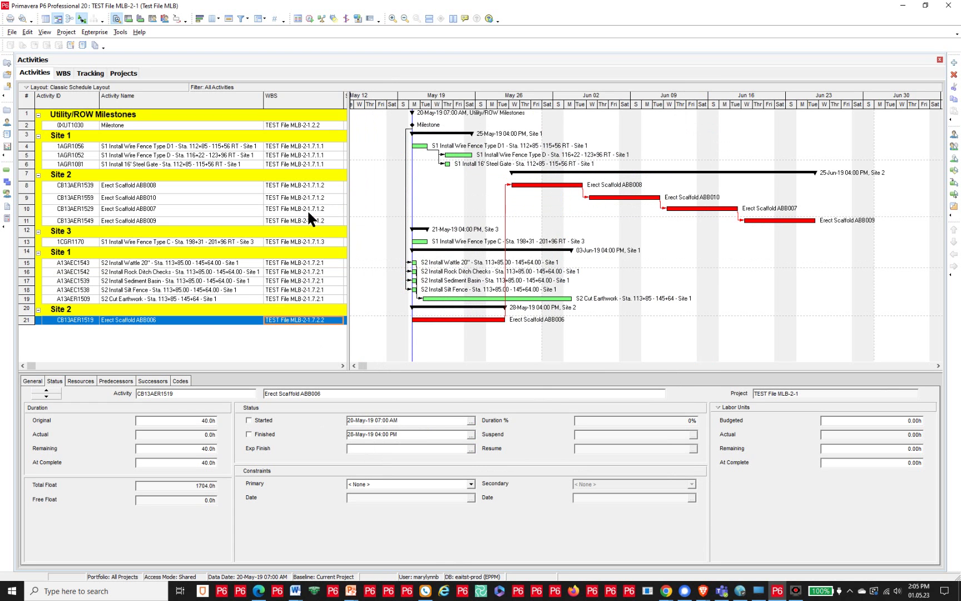
# - Fill down WBS 1.7.2.2 from ABB006 onto the other four Erect Scaffold activities
pyautogui.keyDown('shift'); pyautogui.click(328, 183); pyautogui.keyUp('shift')
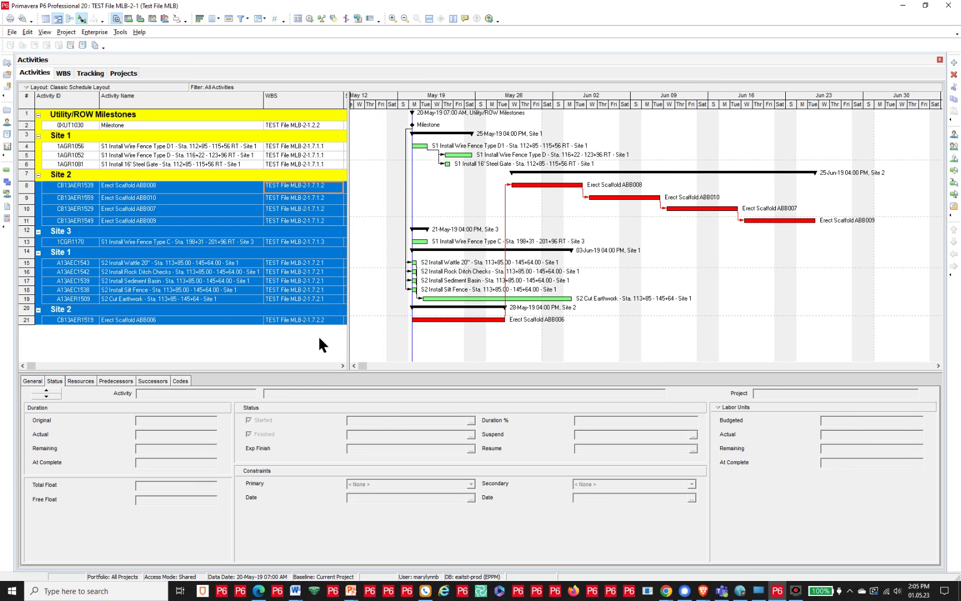
pyautogui.click(320, 319)
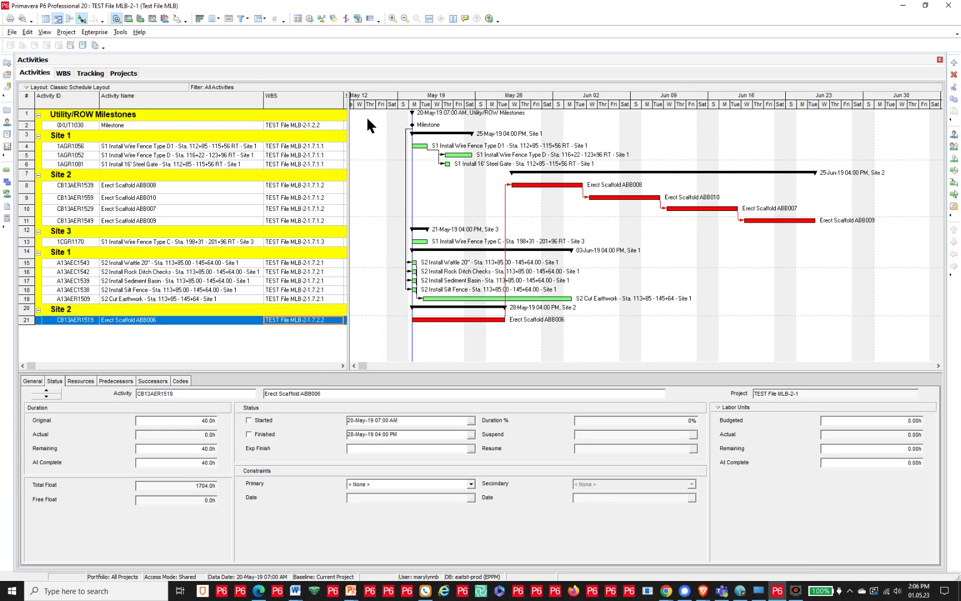
pyautogui.click(332, 185)
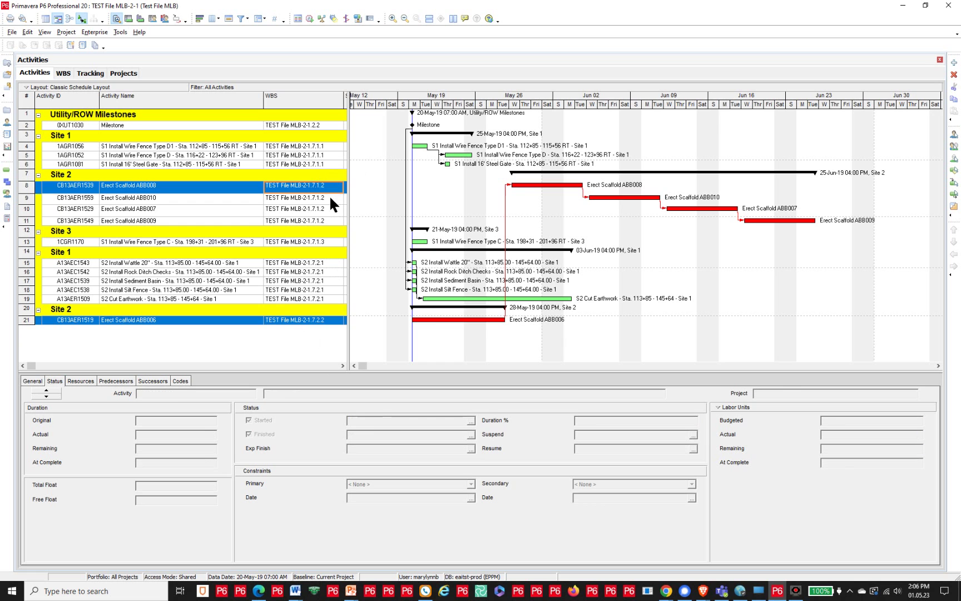
pyautogui.keyDown('ctrl'); pyautogui.click(329, 196); pyautogui.keyUp('ctrl')
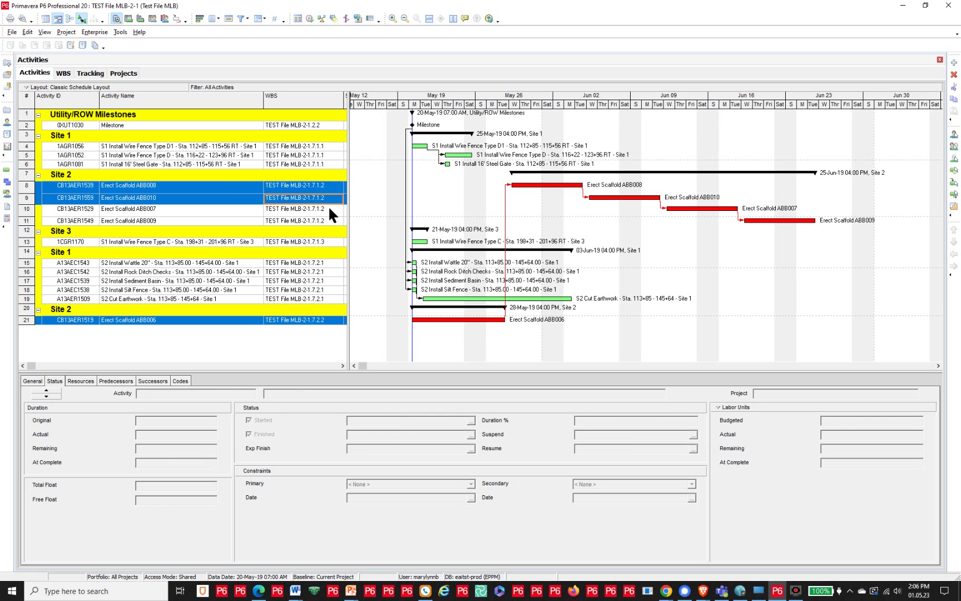
pyautogui.keyDown('ctrl'); pyautogui.click(328, 207); pyautogui.keyUp('ctrl')
pyautogui.keyDown('ctrl'); pyautogui.click(331, 221); pyautogui.keyUp('ctrl')
pyautogui.rightClick(330, 206)
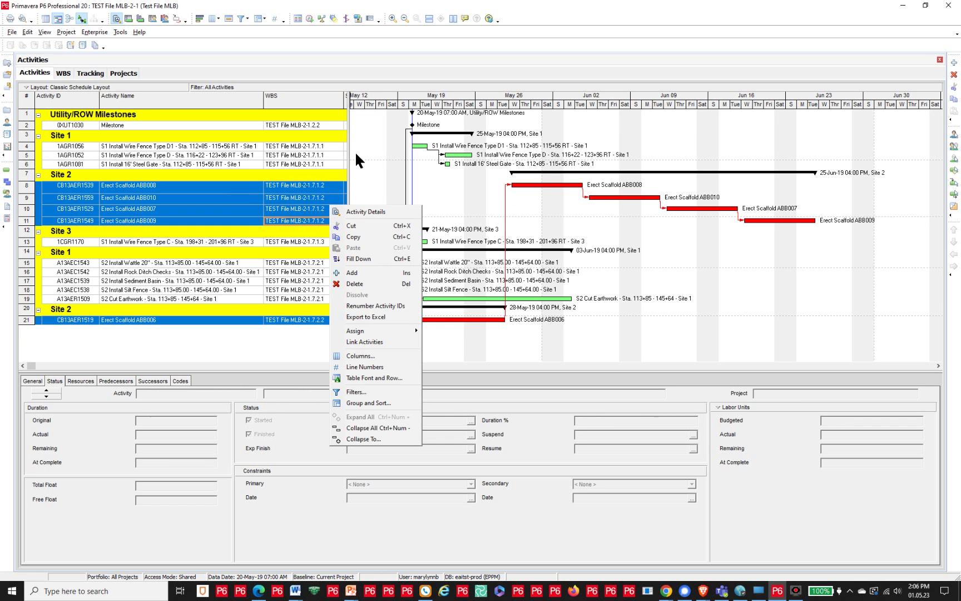
pyautogui.click(362, 257)
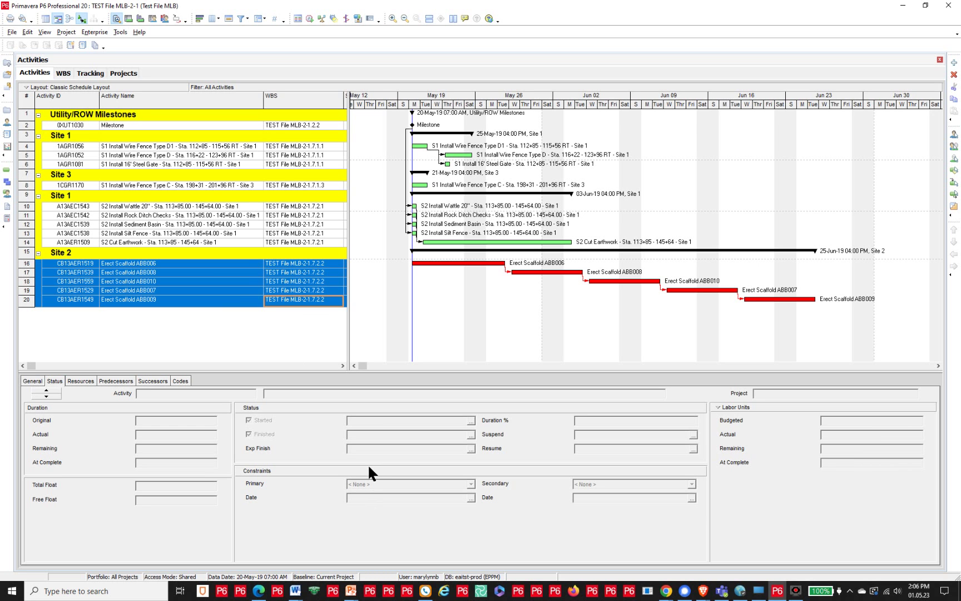
pyautogui.click(241, 300)
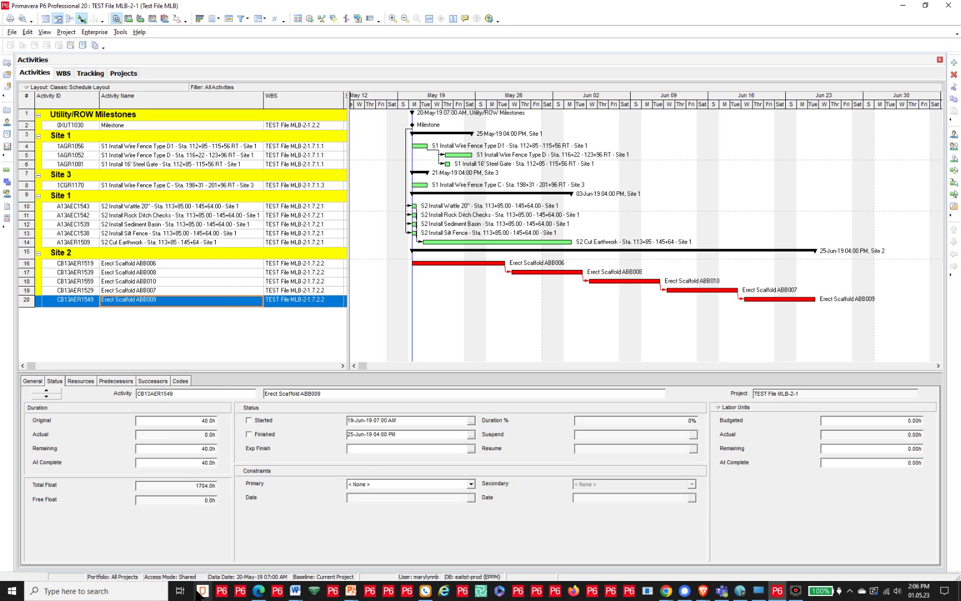